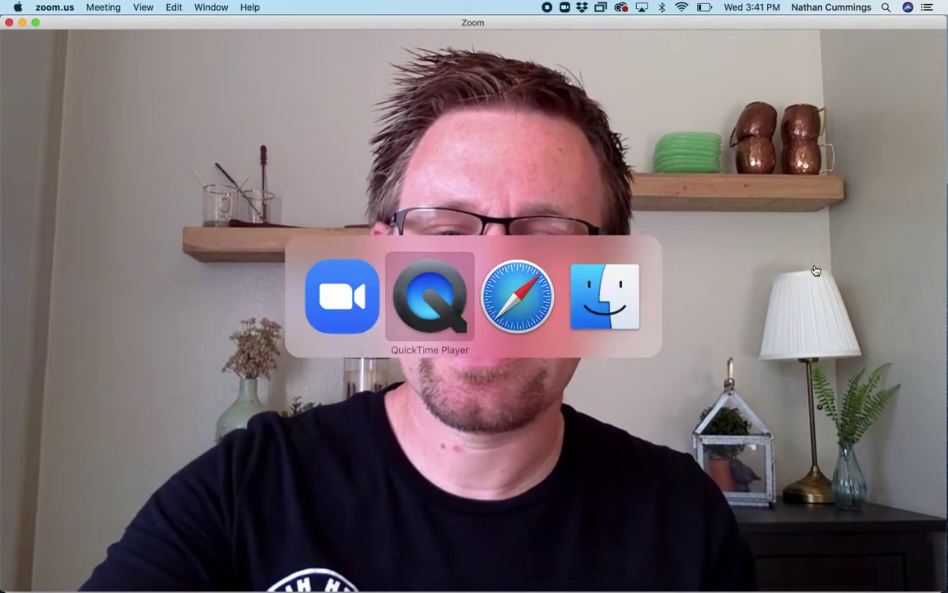
Step: Switch to Safari and open the Zoom account settings at the Breakout room option under In Meeting (Advanced)
{"action": "key", "text": "super+Tab"}
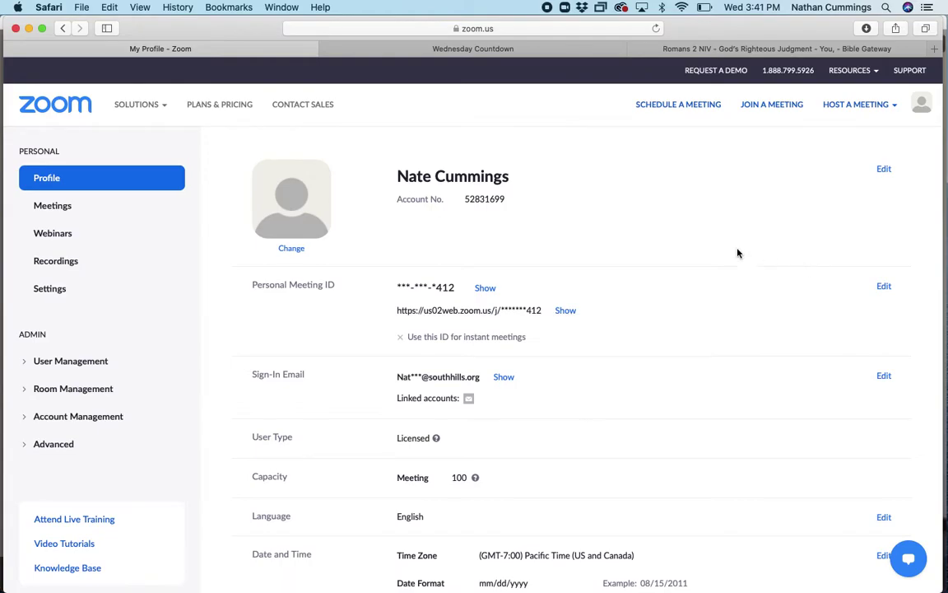
{"action": "left_click", "coordinate": [49, 288]}
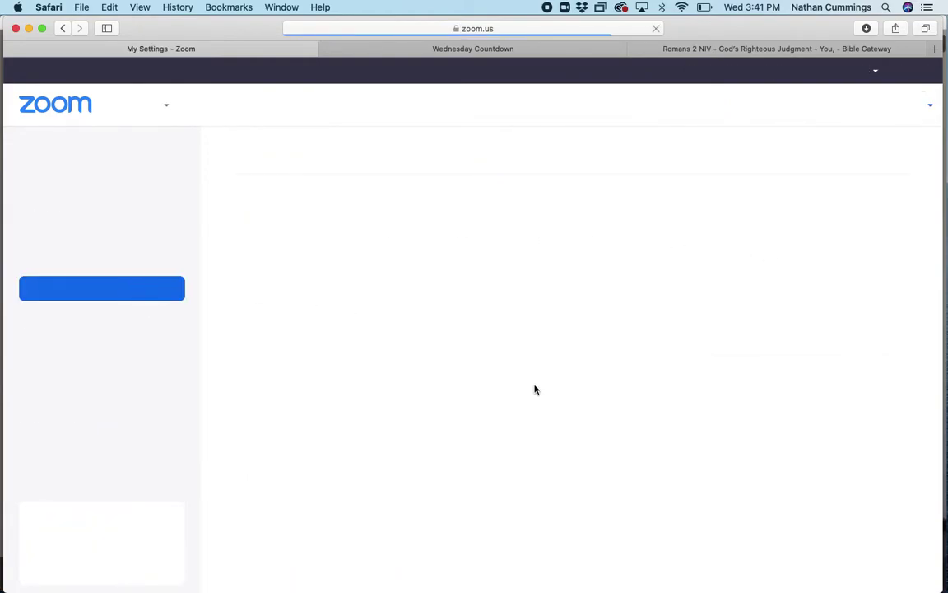
{"action": "scroll", "coordinate": [598, 432], "scroll_direction": "down", "scroll_amount": 20}
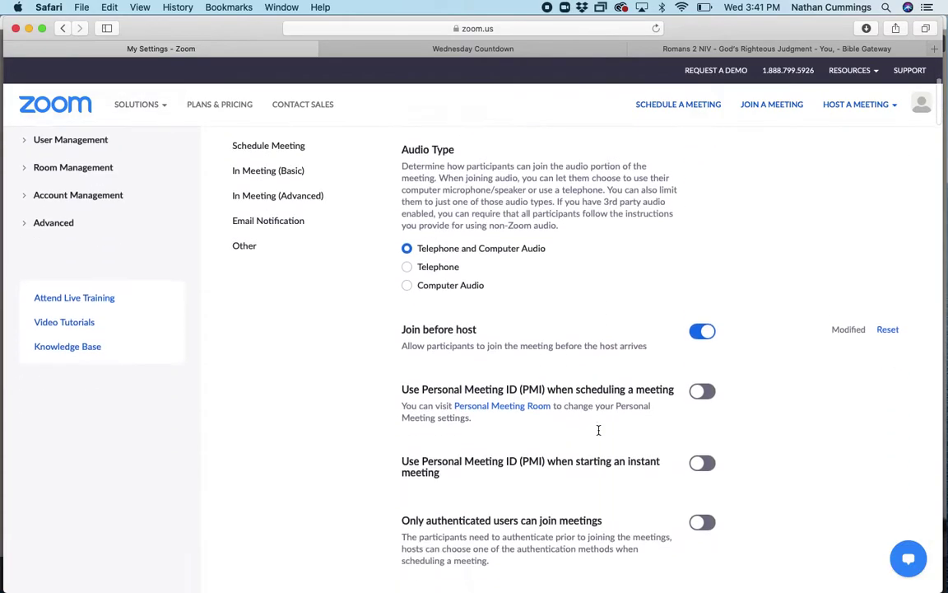
{"action": "scroll", "coordinate": [599, 434], "scroll_direction": "down", "scroll_amount": 15}
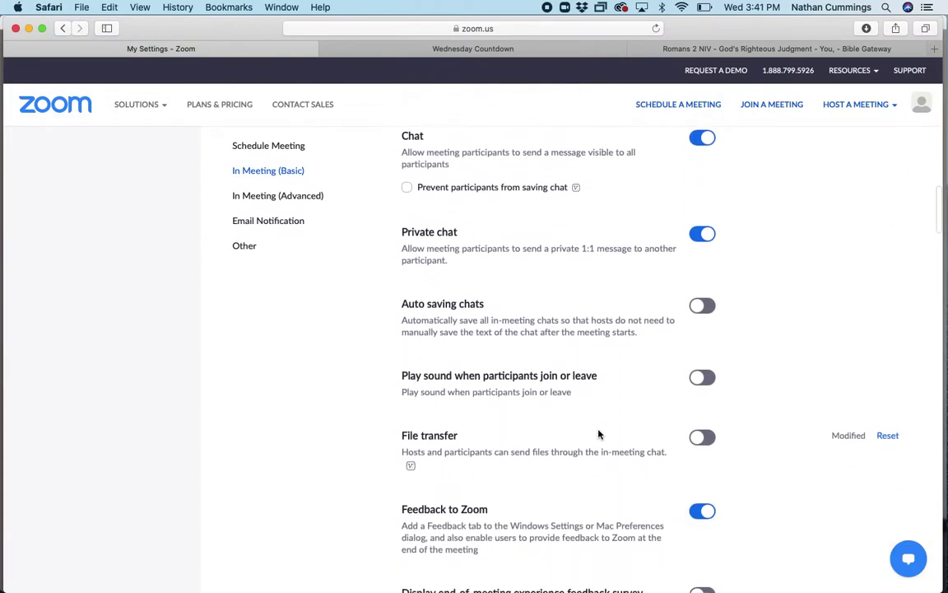
{"action": "scroll", "coordinate": [599, 432], "scroll_direction": "down", "scroll_amount": 12}
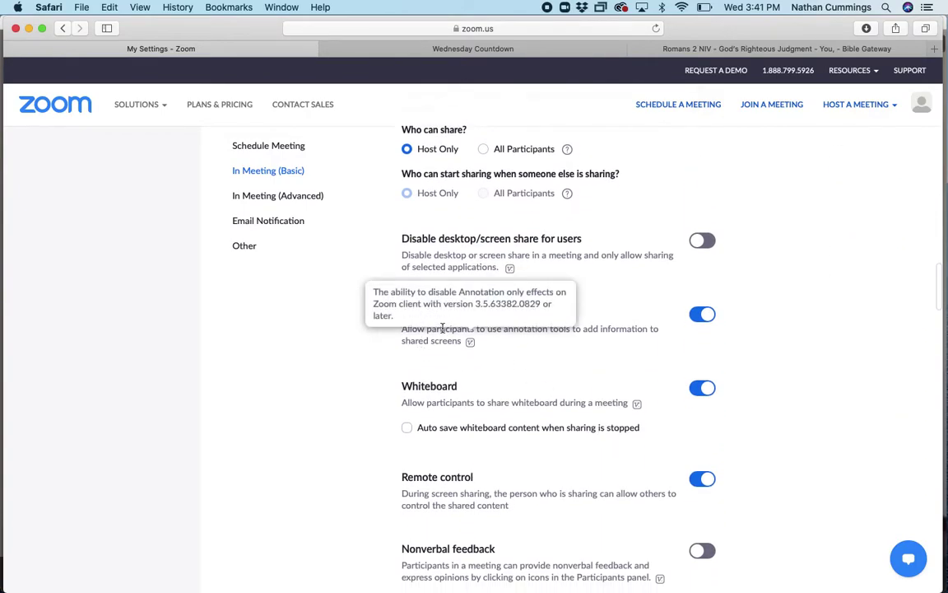
{"action": "scroll", "coordinate": [453, 372], "scroll_direction": "down", "scroll_amount": 2}
{"action": "scroll", "coordinate": [435, 348], "scroll_direction": "down", "scroll_amount": 10}
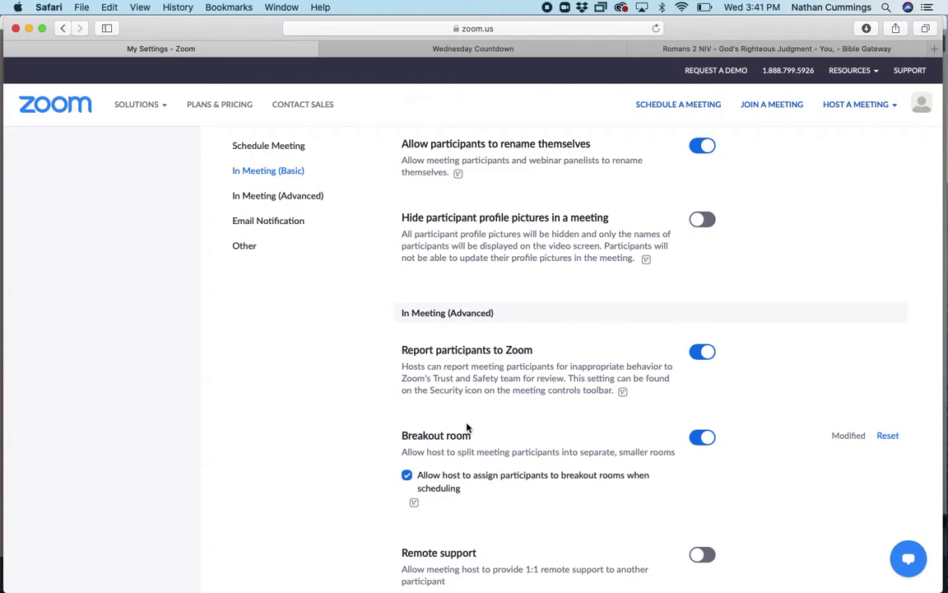
Step: Switch to the Zoom meeting and add a fourth room to the breakout rooms, with their window moved clear of the speaker
{"action": "key", "text": "super+Tab"}
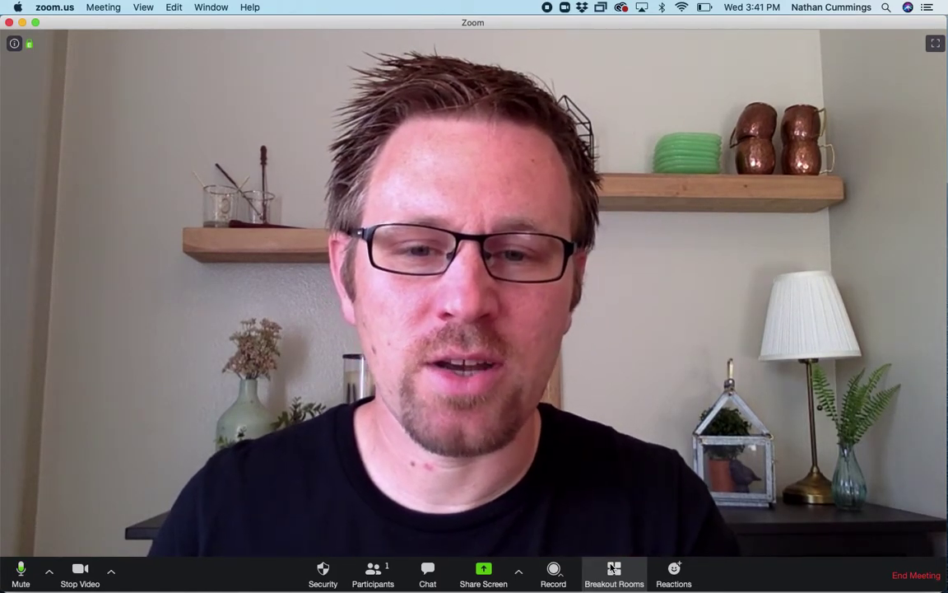
{"action": "left_click", "coordinate": [613, 570]}
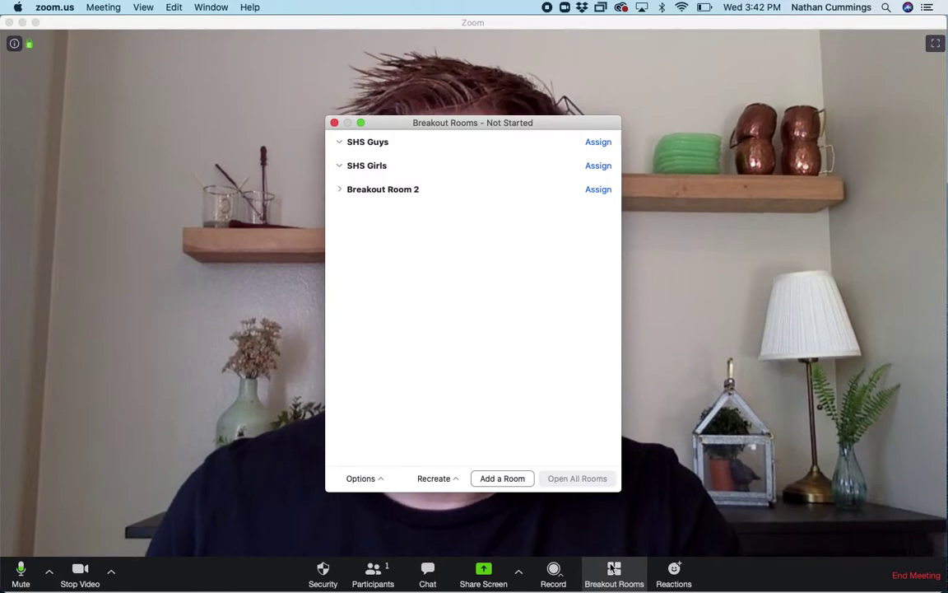
{"action": "left_click_drag", "start_coordinate": [399, 120], "coordinate": [718, 84]}
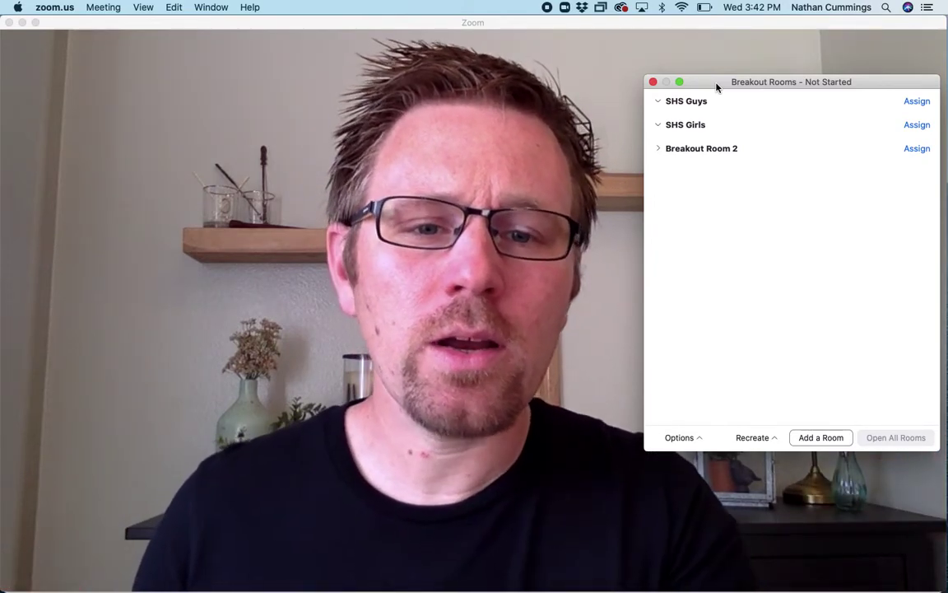
{"action": "mouse_move", "coordinate": [686, 102]}
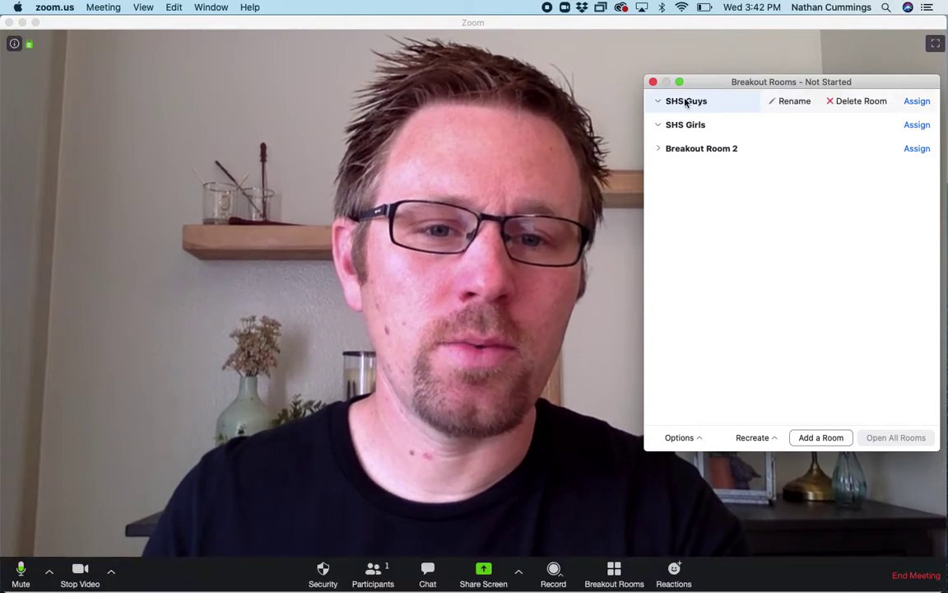
{"action": "left_click", "coordinate": [811, 438]}
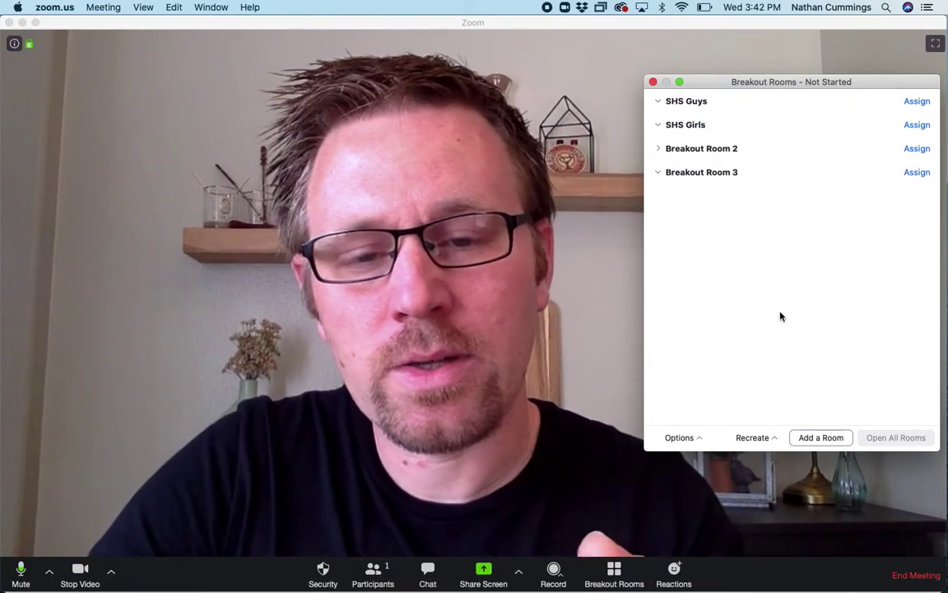
Step: Open the participant assignment for the SHS Guys breakout room and dismiss it without assigning anyone
{"action": "mouse_move", "coordinate": [809, 167]}
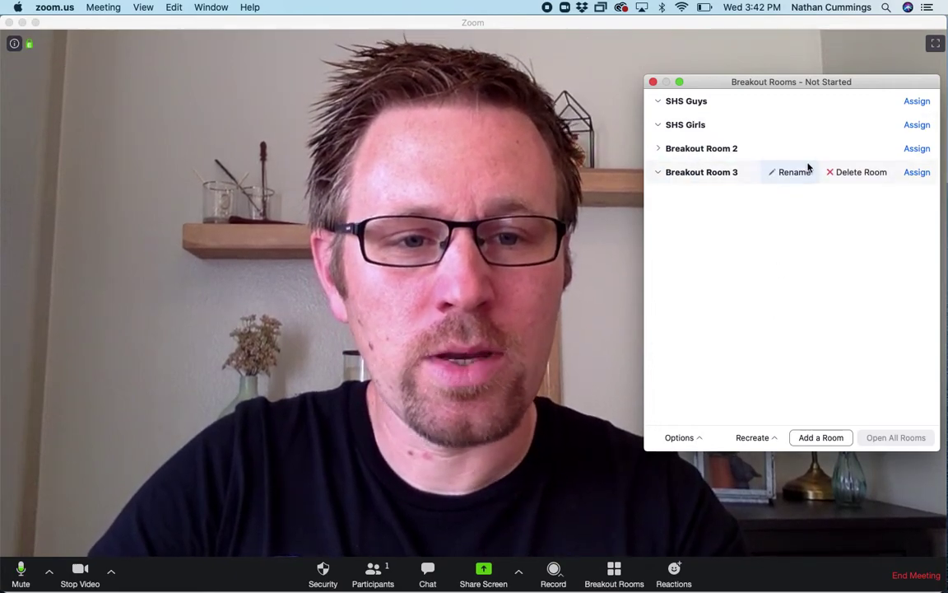
{"action": "left_click", "coordinate": [914, 101]}
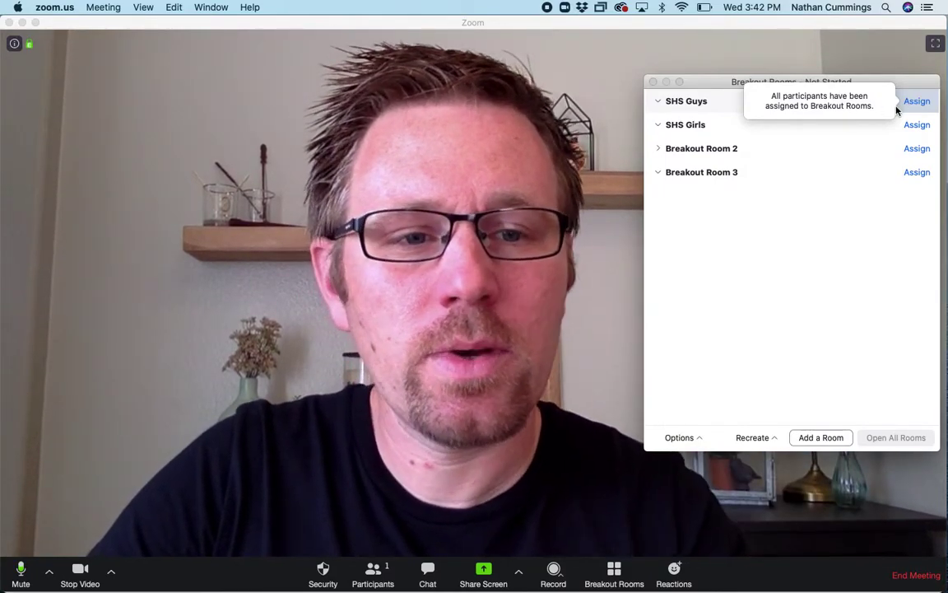
{"action": "left_click", "coordinate": [832, 174]}
{"action": "left_click", "coordinate": [802, 263]}
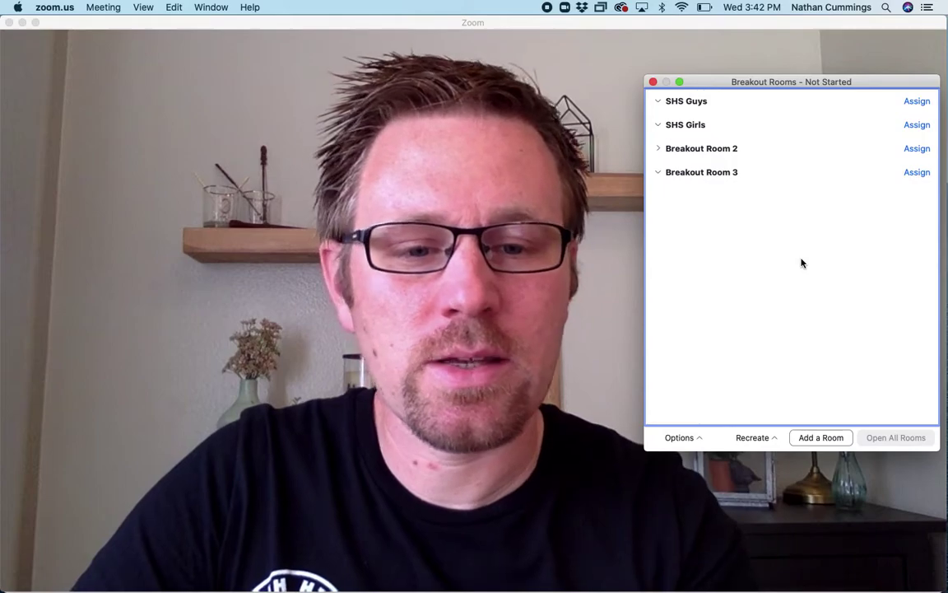
Step: Review the breakout room options for moving participants, automatic closing and the countdown timer, and close the Breakout Rooms window
{"action": "left_click", "coordinate": [687, 438]}
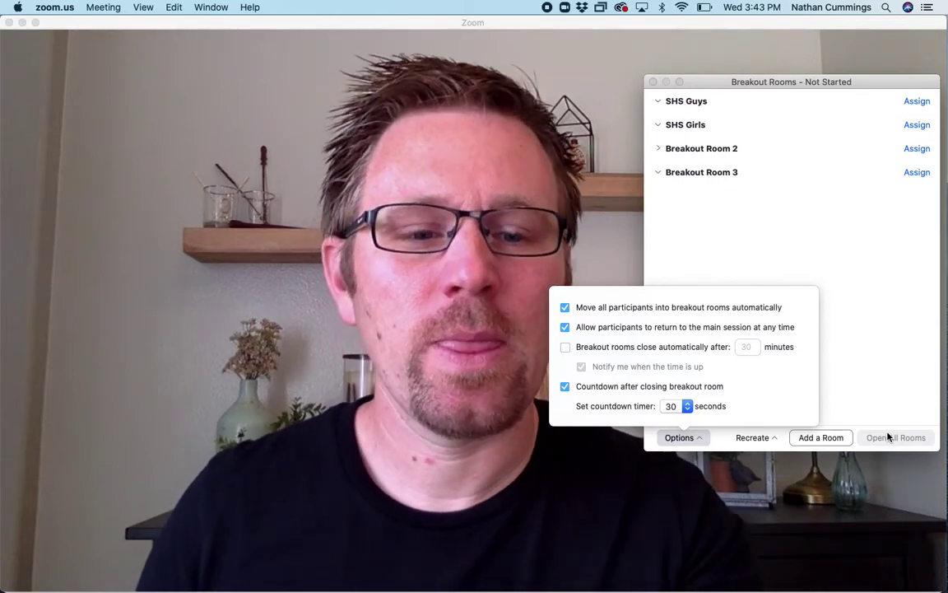
{"action": "left_click", "coordinate": [889, 403]}
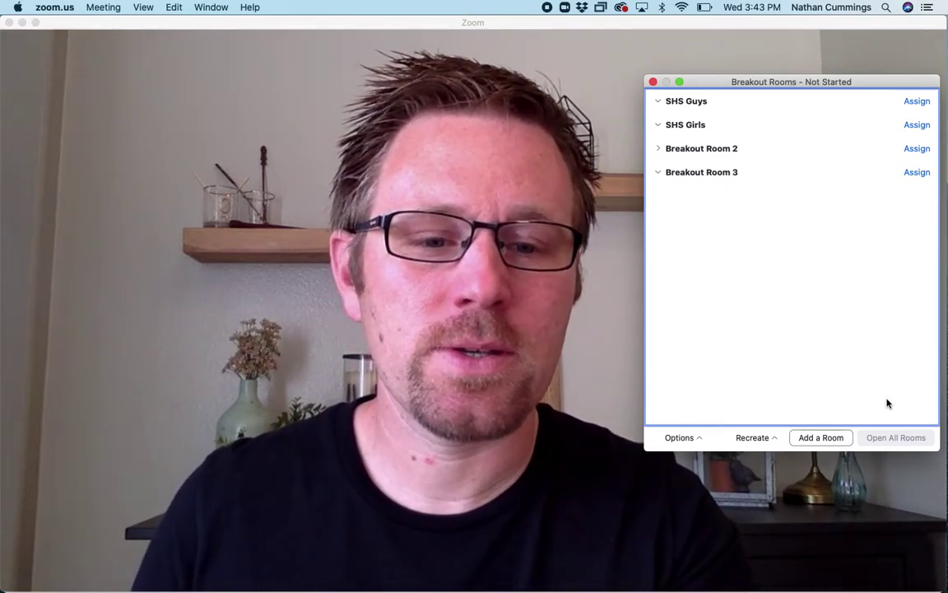
{"action": "mouse_move", "coordinate": [662, 102]}
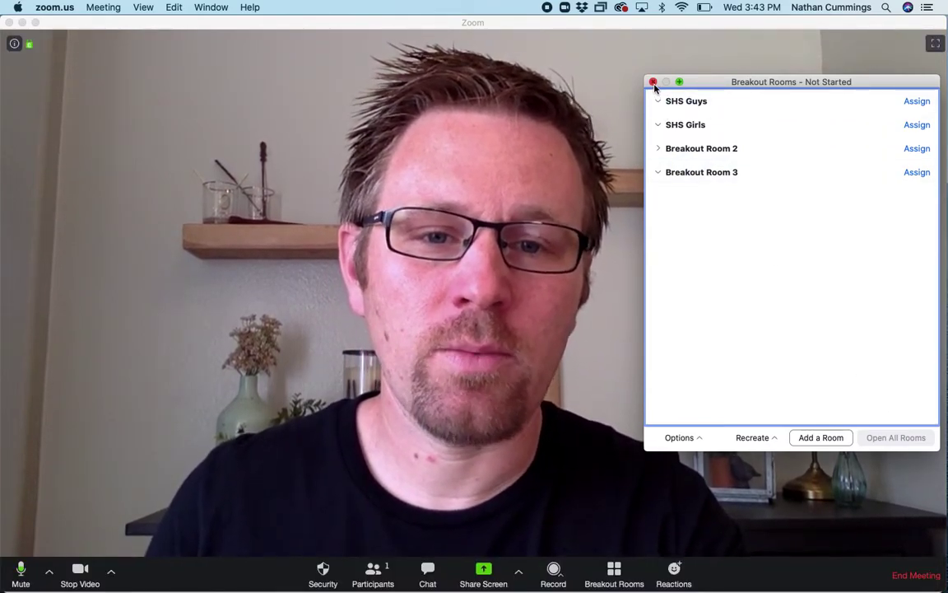
{"action": "left_click", "coordinate": [653, 83]}
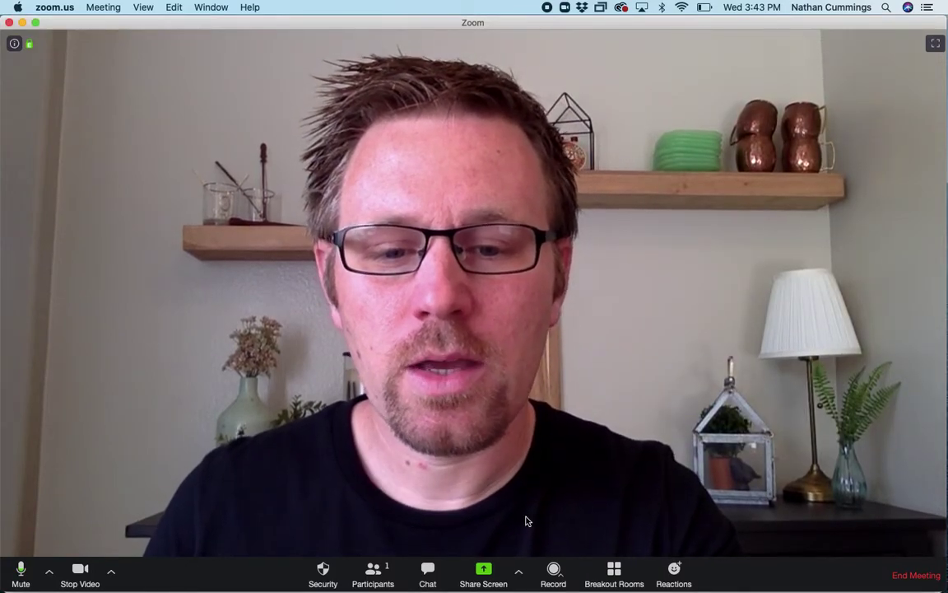
Step: Share a Whiteboard in the meeting and put a freehand curve and the text "Hello" on it
{"action": "left_click", "coordinate": [484, 571]}
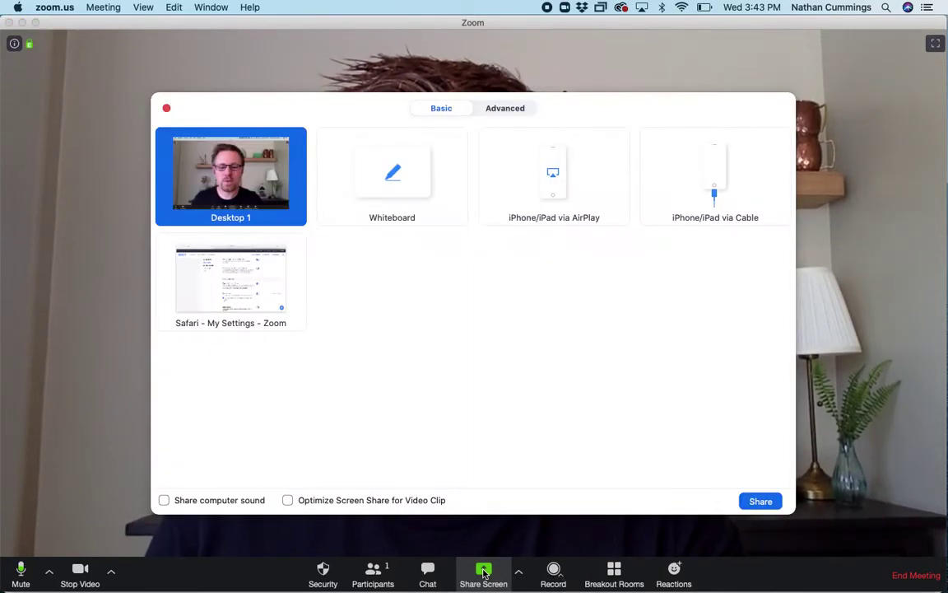
{"action": "left_click", "coordinate": [387, 174]}
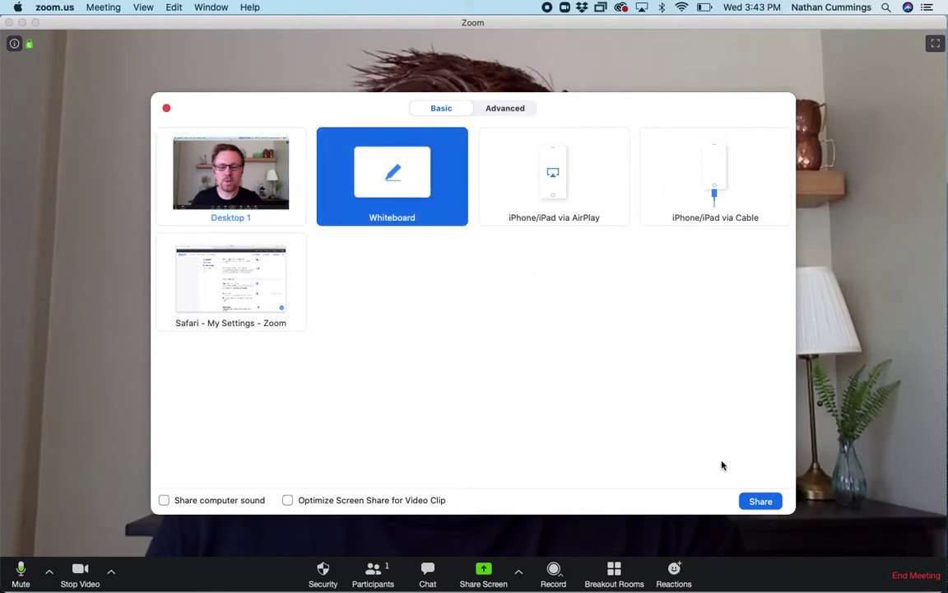
{"action": "left_click", "coordinate": [758, 500]}
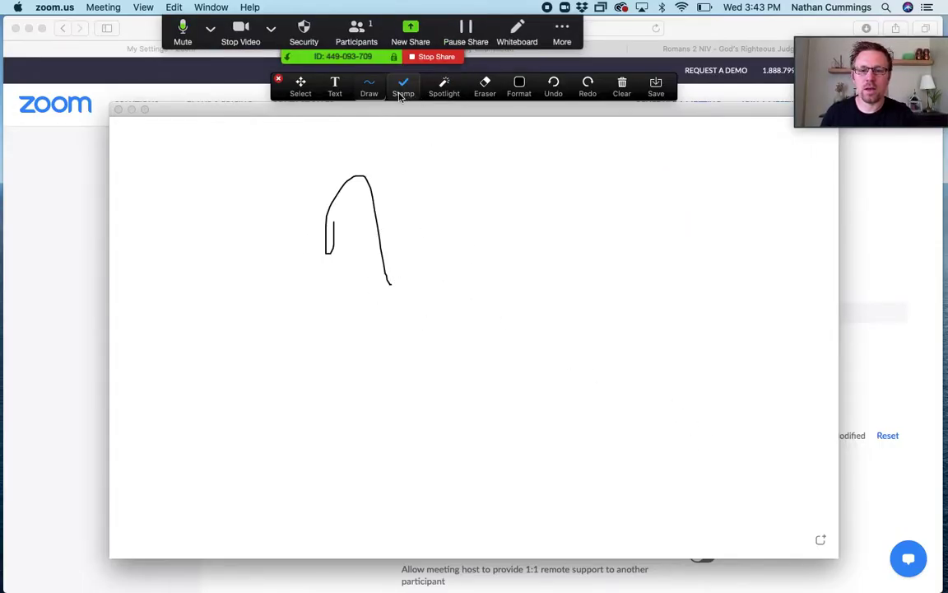
{"action": "left_click", "coordinate": [336, 86]}
{"action": "left_click", "coordinate": [500, 223]}
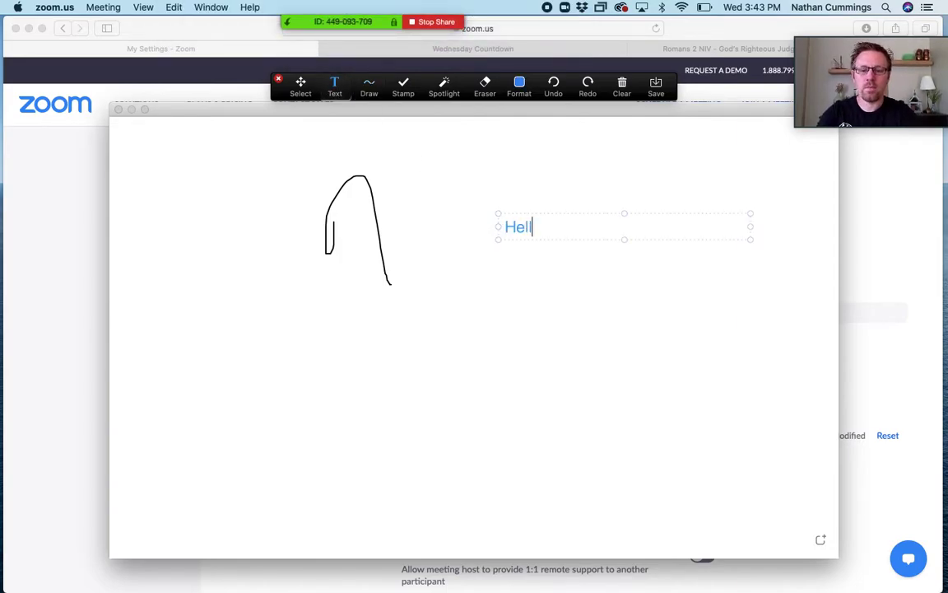
Step: Clear all drawings from the whiteboard and stop sharing it
{"action": "left_click", "coordinate": [626, 89]}
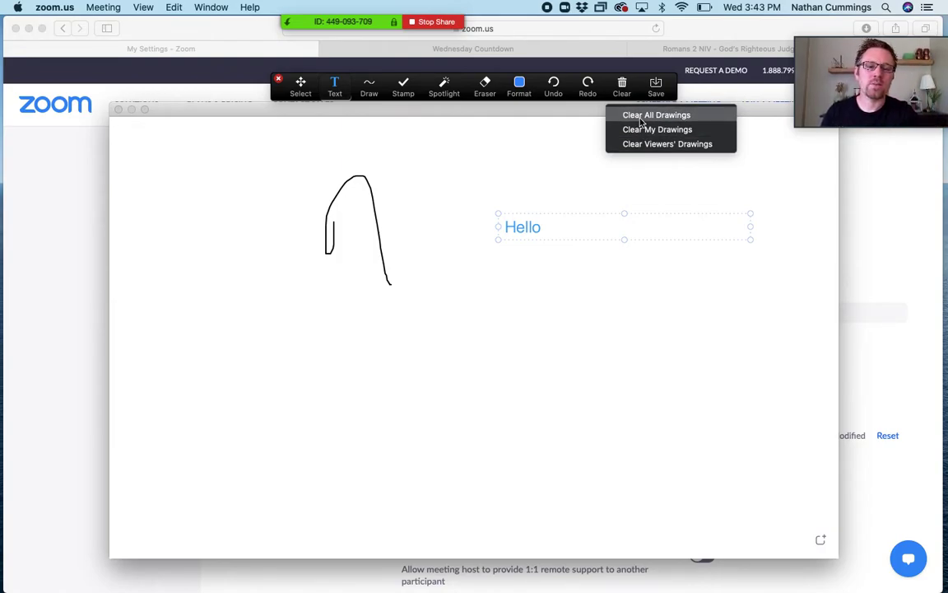
{"action": "left_click", "coordinate": [640, 115]}
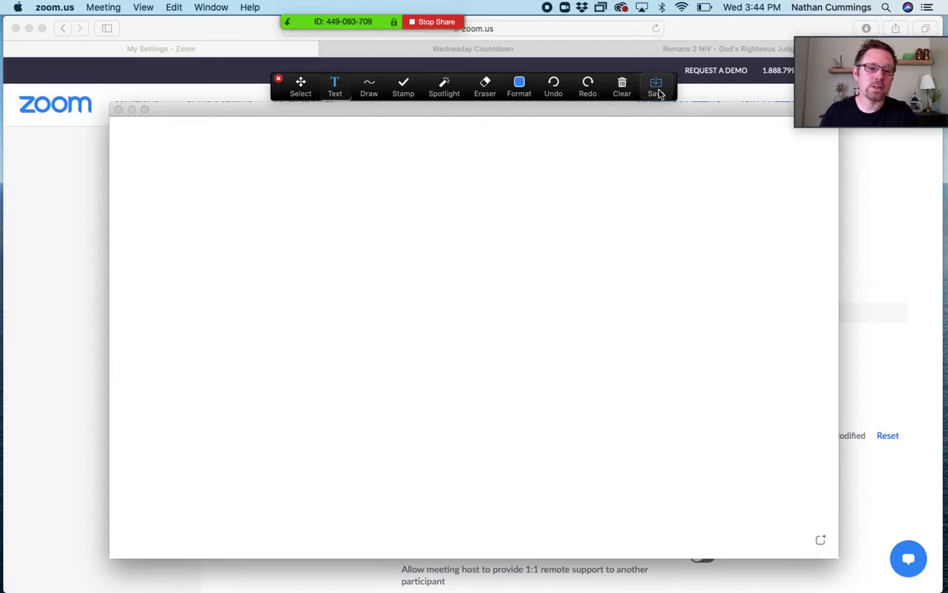
{"action": "left_click", "coordinate": [426, 23]}
Step: Share the Safari window in the meeting and show the Romans 2 NIV page on Bible Gateway
{"action": "left_click", "coordinate": [483, 570]}
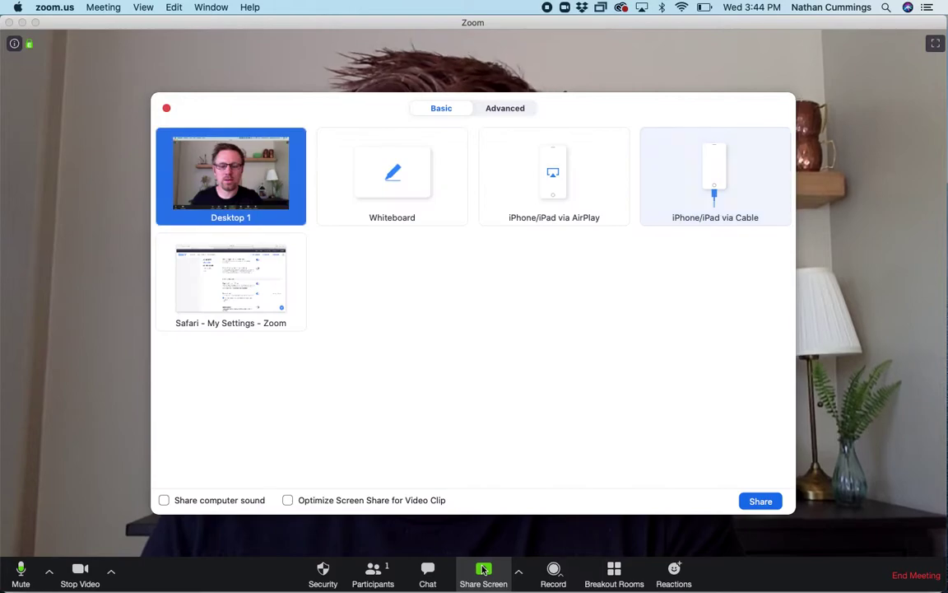
{"action": "left_click", "coordinate": [305, 295]}
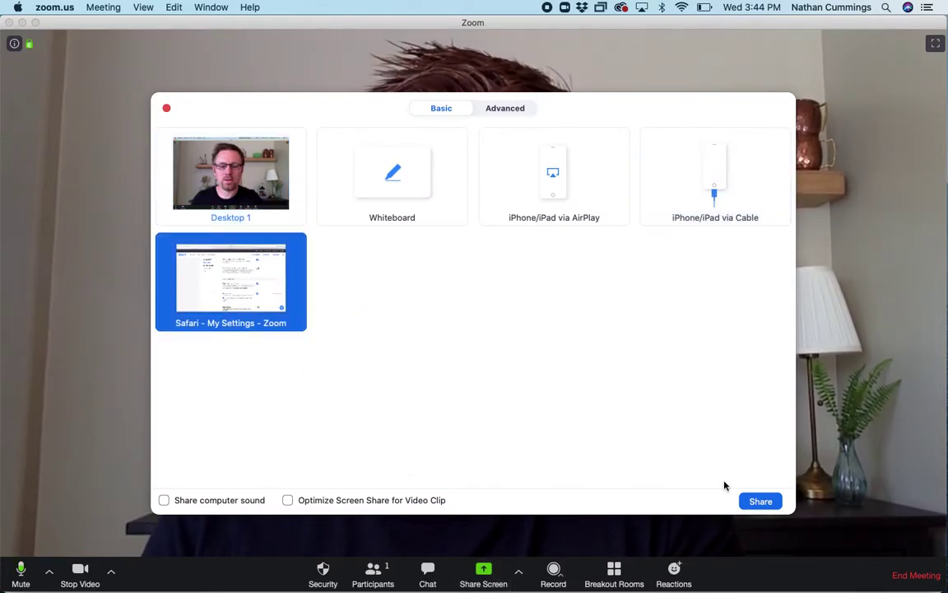
{"action": "left_click", "coordinate": [759, 501]}
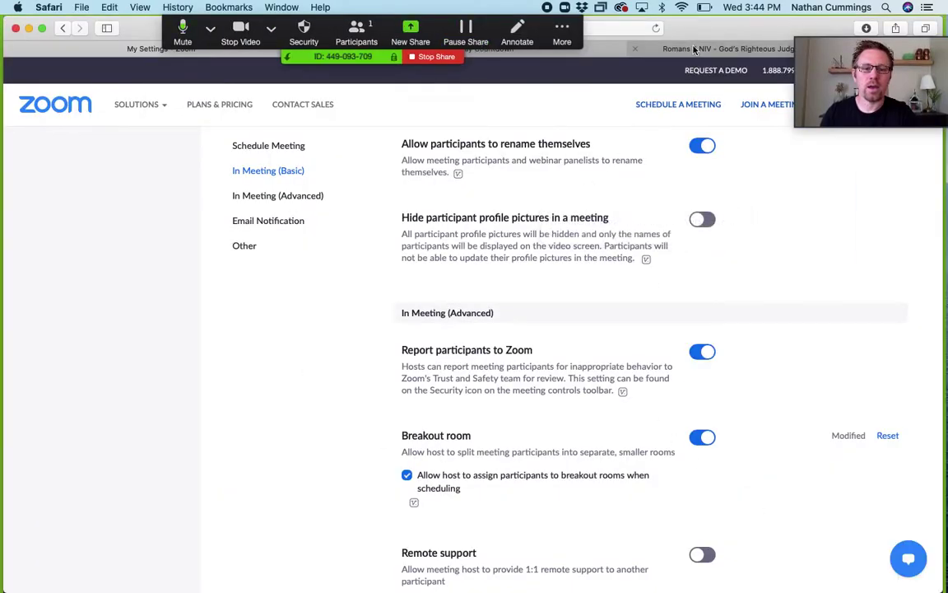
{"action": "left_click", "coordinate": [694, 49]}
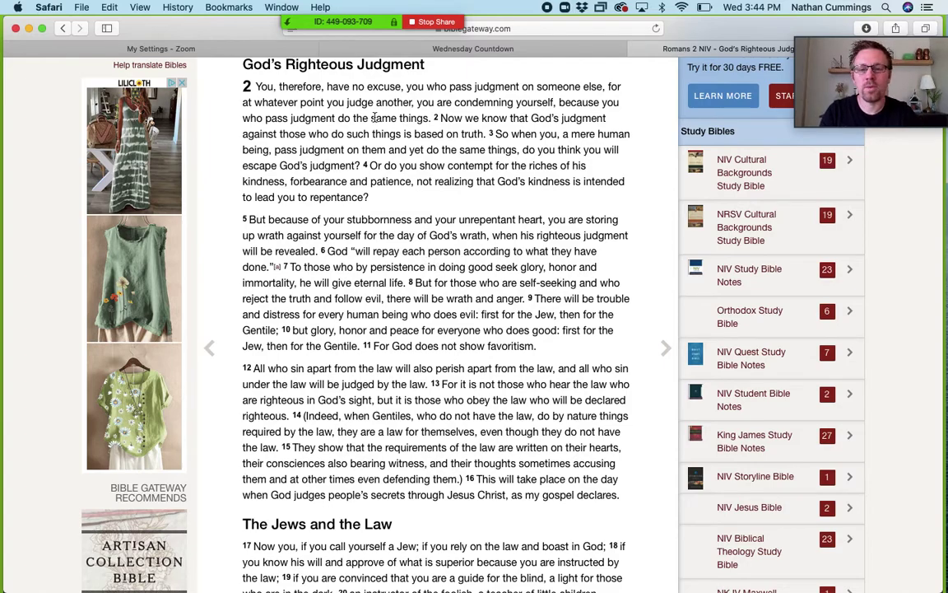
Step: Annotate the shared passage by circling the start of verse 5 and underlining the openings of verses 6 and 8
{"action": "mouse_move", "coordinate": [371, 23]}
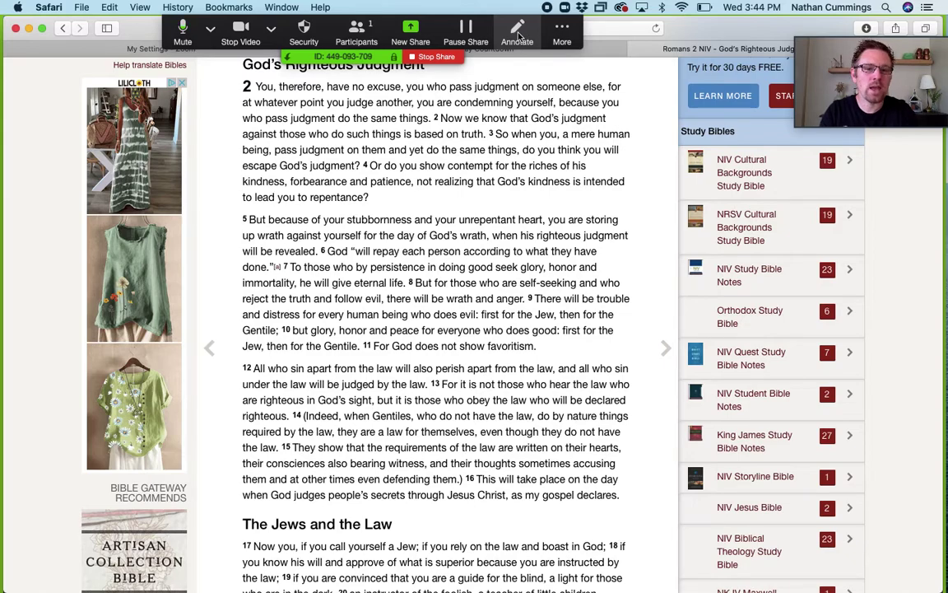
{"action": "left_click", "coordinate": [517, 33]}
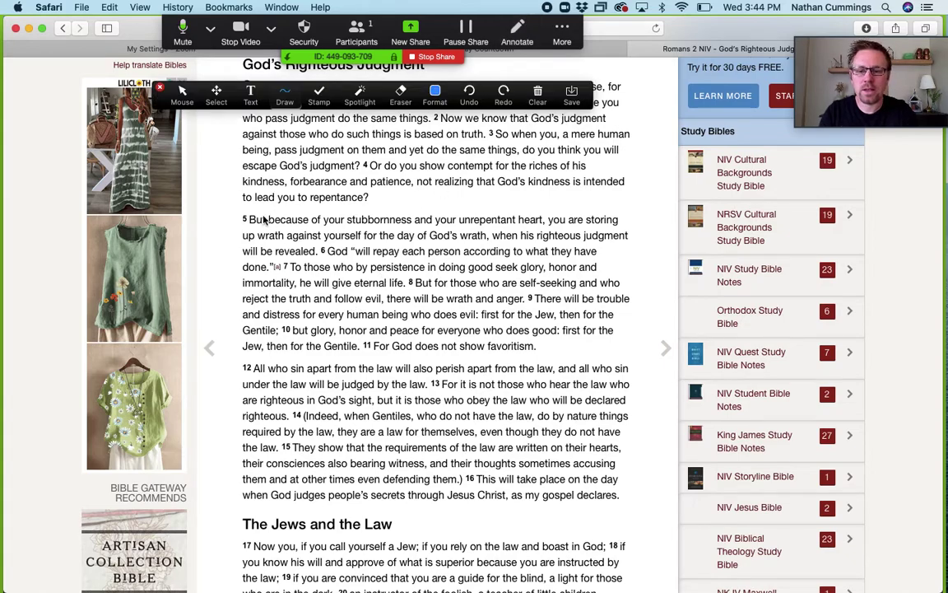
{"action": "left_click_drag", "start_coordinate": [255, 212], "coordinate": [279, 219]}
{"action": "left_click_drag", "start_coordinate": [328, 256], "coordinate": [349, 257]}
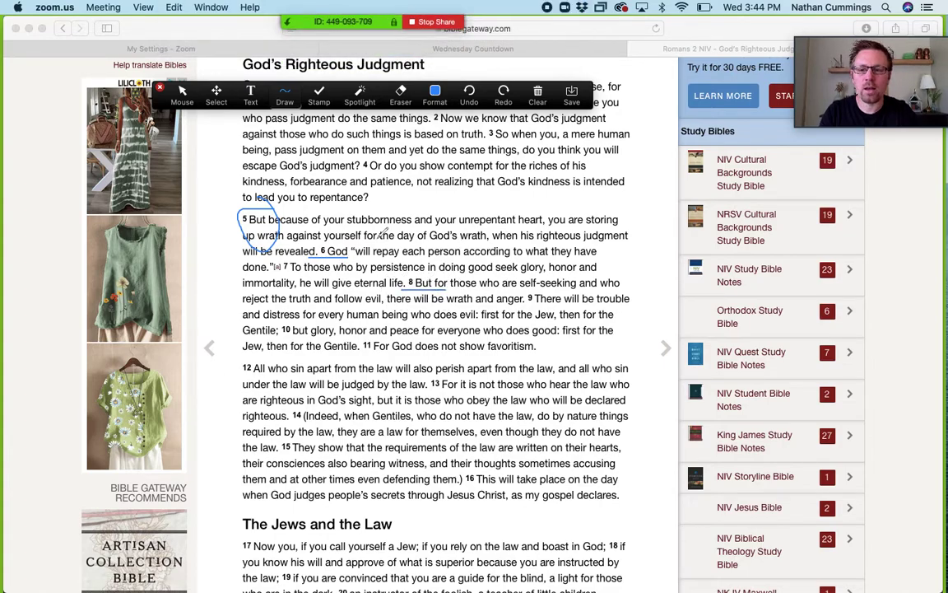
Step: Place arrow stamps at the verse numbers 12, 14 and 17 of the shared passage
{"action": "left_click", "coordinate": [319, 94]}
{"action": "left_click", "coordinate": [267, 115]}
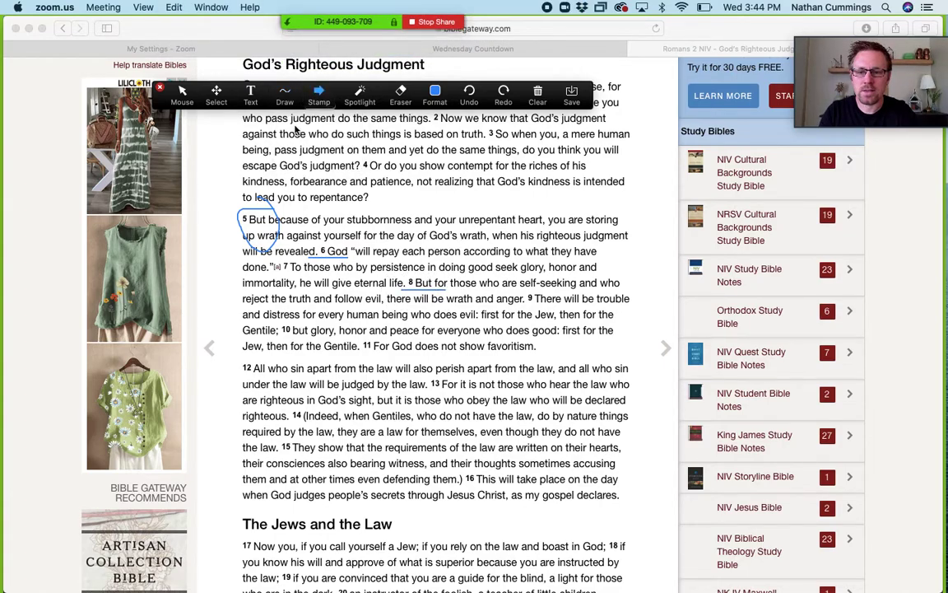
{"action": "left_click", "coordinate": [242, 368]}
{"action": "left_click", "coordinate": [298, 416]}
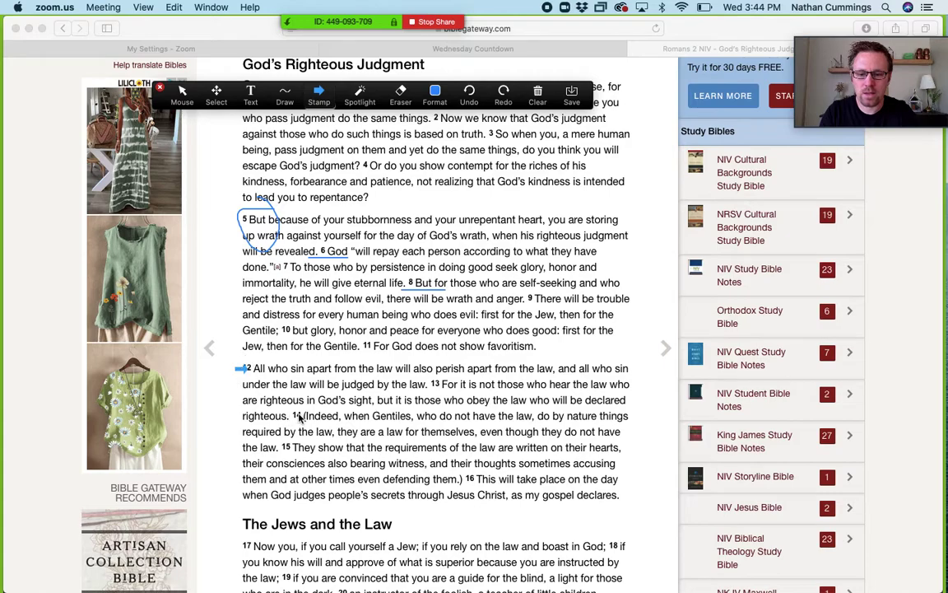
{"action": "left_click", "coordinate": [240, 546]}
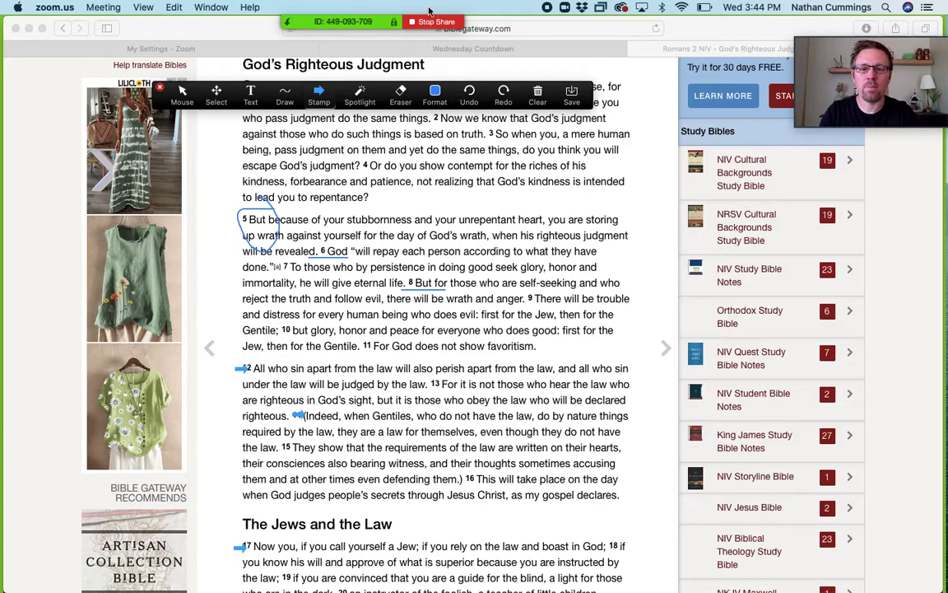
Step: Look through the additional meeting controls available while sharing and stop the Safari screen share
{"action": "mouse_move", "coordinate": [406, 25]}
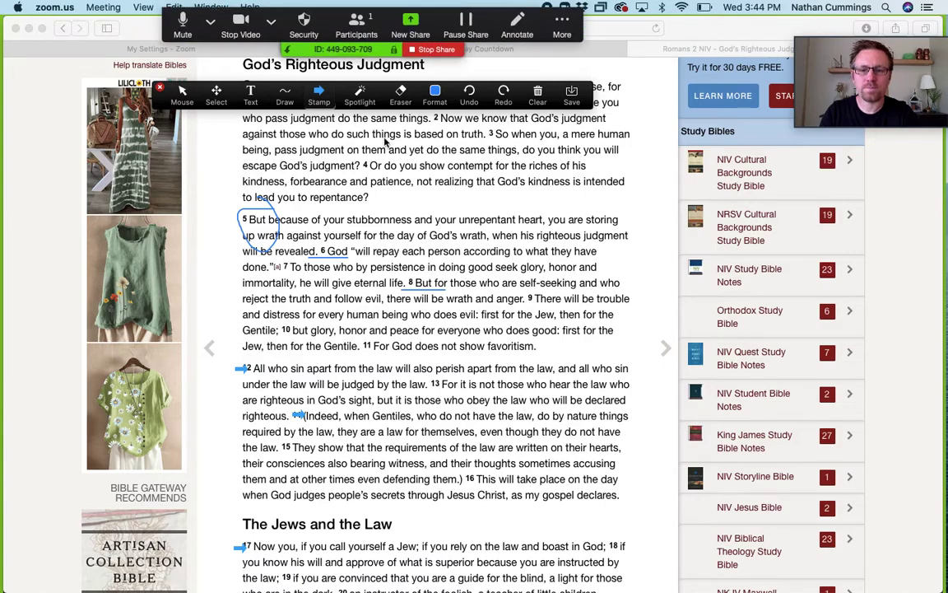
{"action": "left_click", "coordinate": [567, 35]}
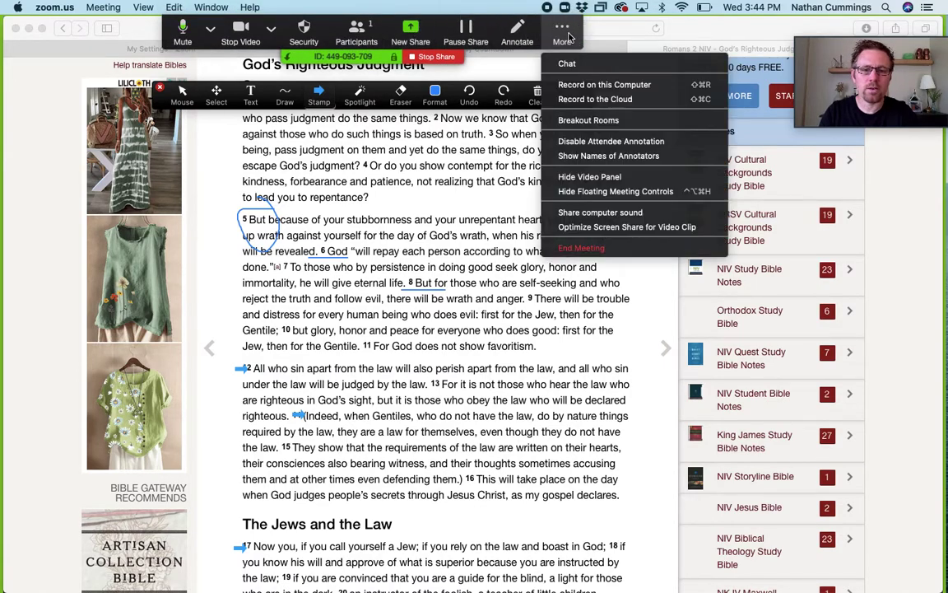
{"action": "left_click", "coordinate": [434, 58]}
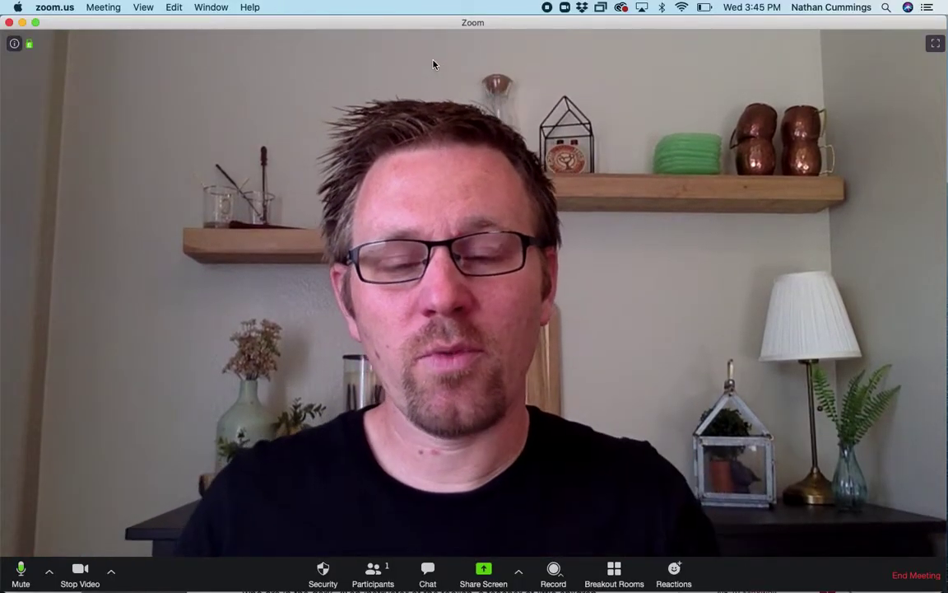